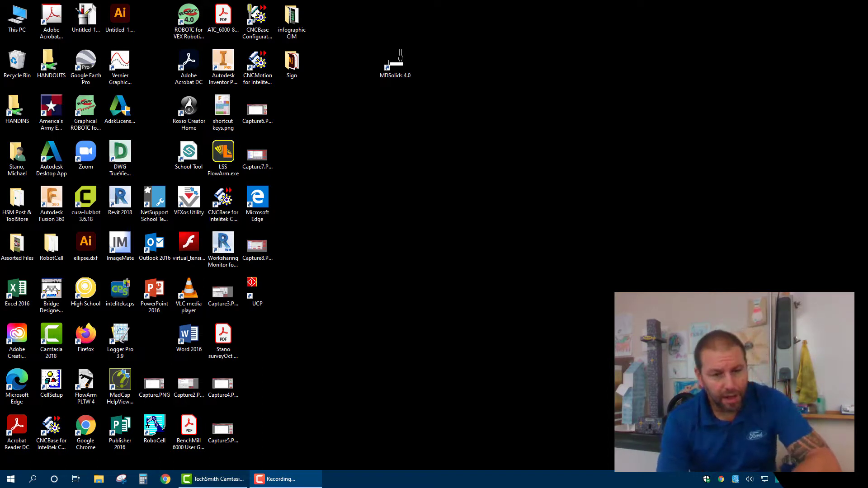
Launch UCP from the desktop and show the saved print jobs, including Untitled-1.dxf
scroll(237, 289, "up", 2, "ctrl")
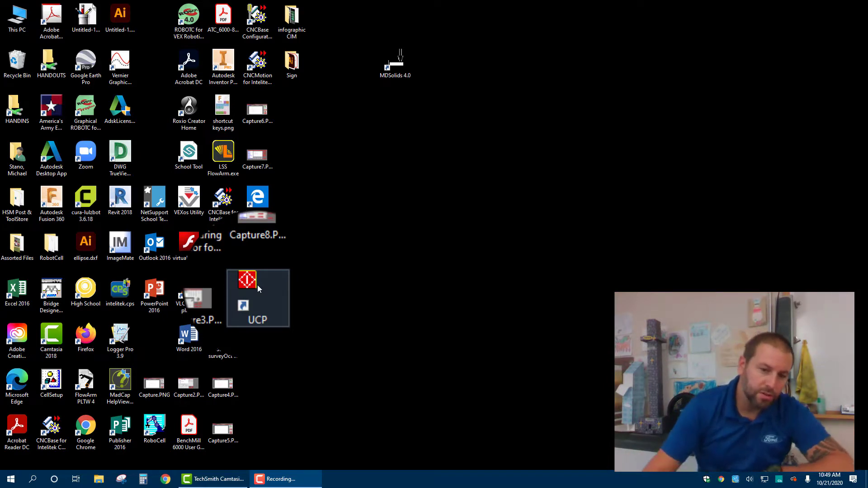
left_click(258, 290)
double_click(258, 290)
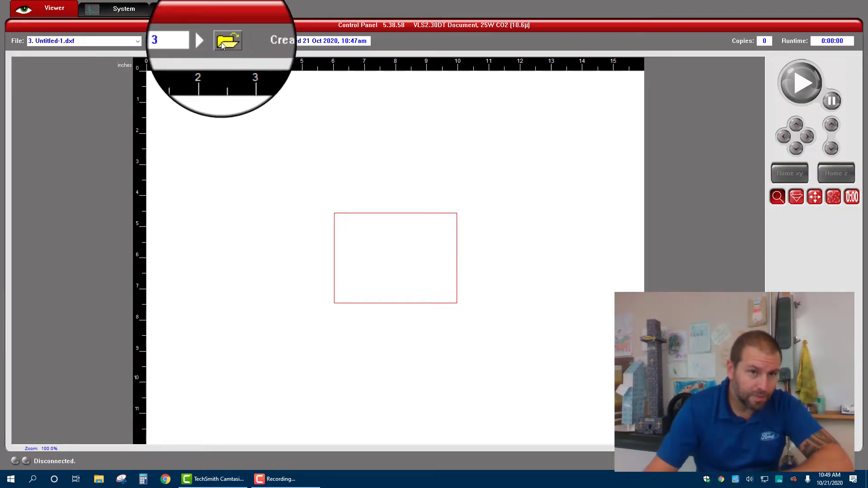
left_click(221, 42)
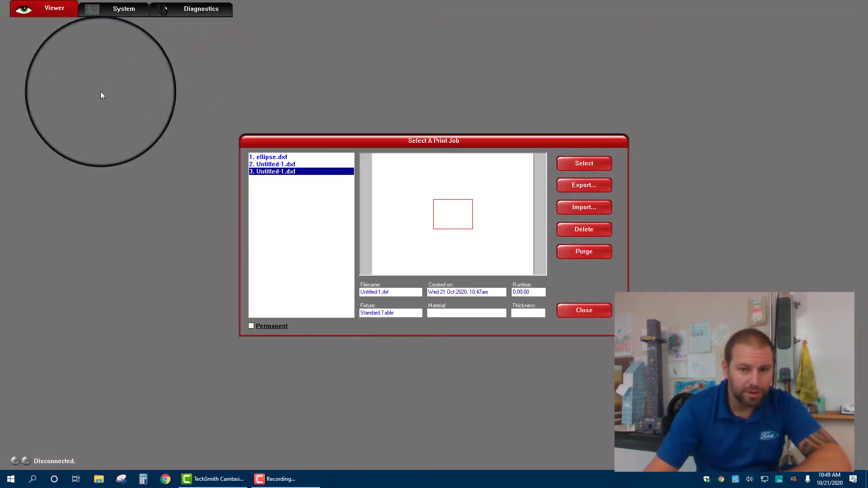
left_click(584, 311)
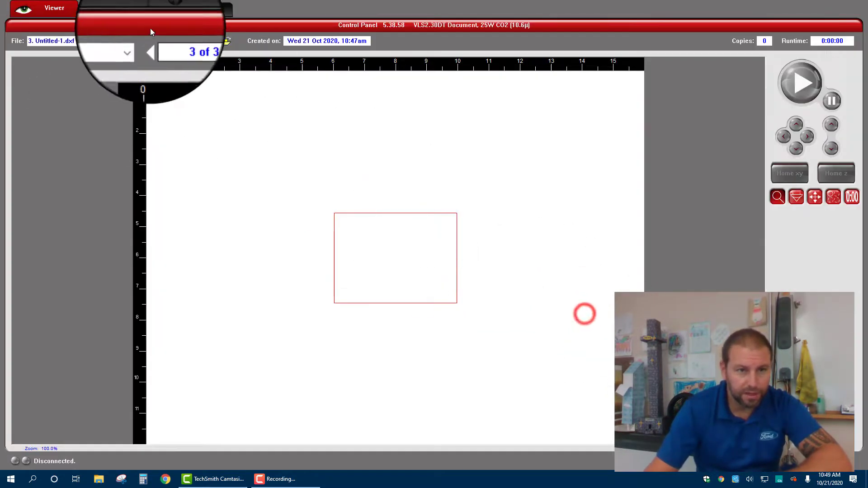
left_click(224, 43)
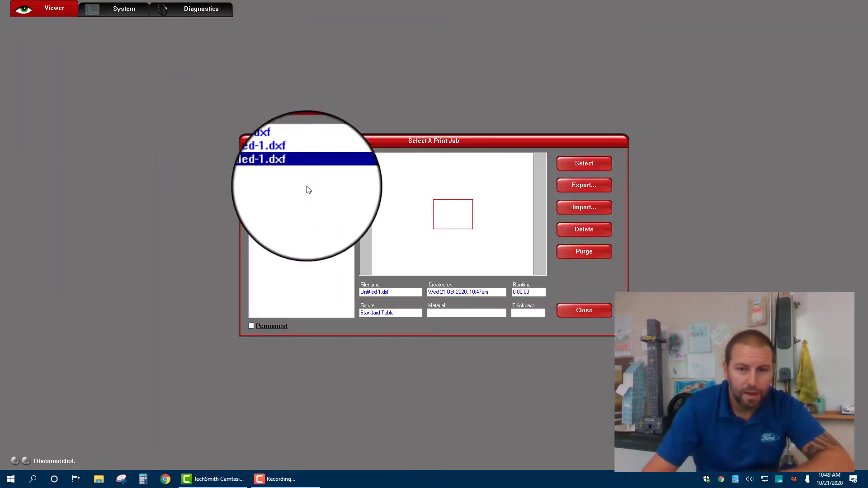
Import Untitled-1.dxf from the Desktop with 1 unit = 1 inch as a fourth job
left_click(583, 205)
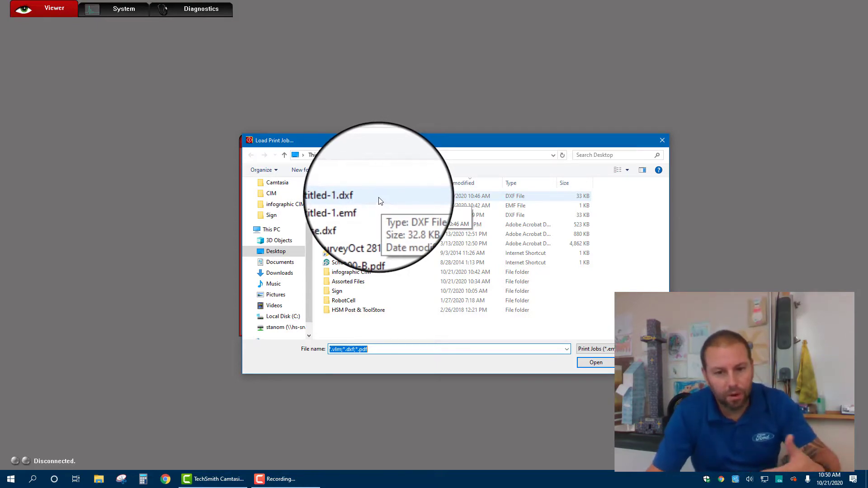
left_click(374, 195)
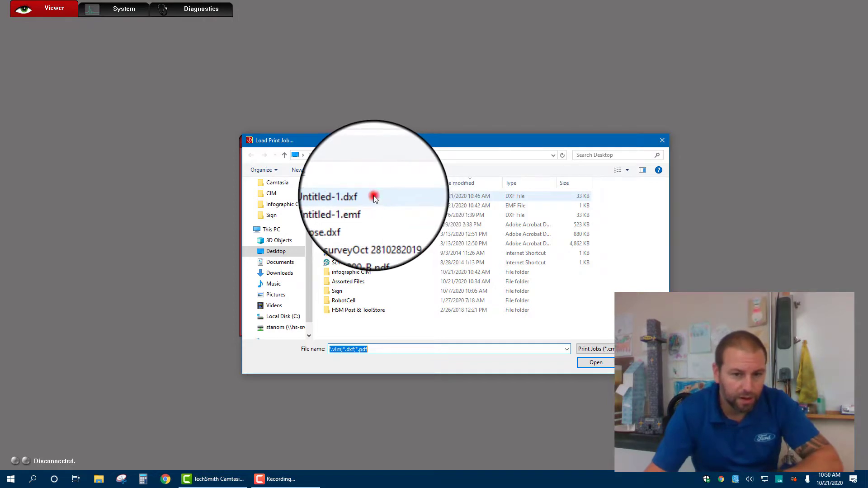
left_click(590, 364)
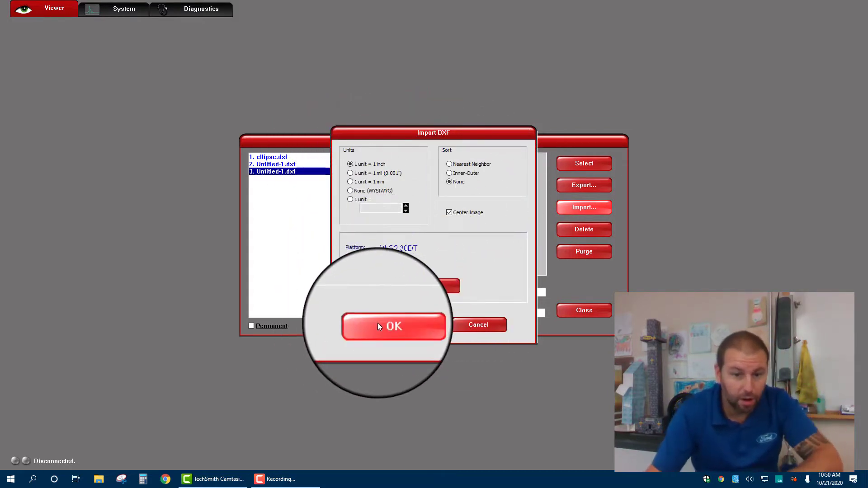
left_click(378, 323)
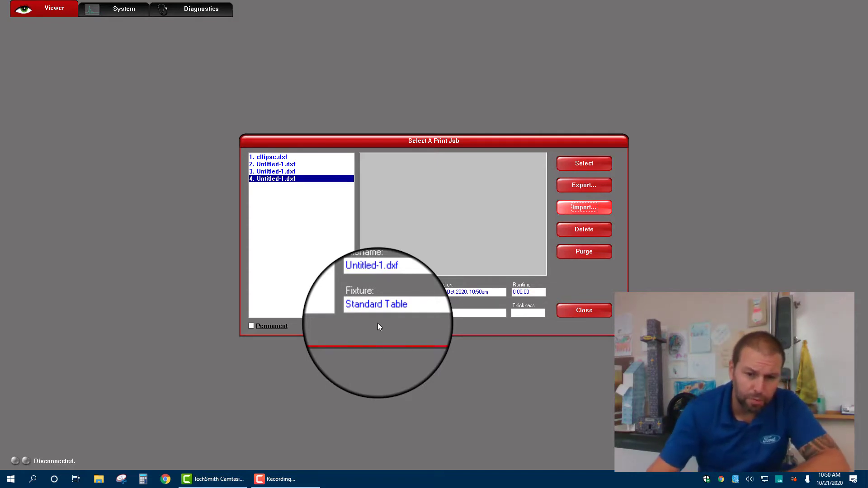
Return to the Viewer showing Untitled-1.dxf as job 4 of 4, a red rectangle outline
left_click(579, 311)
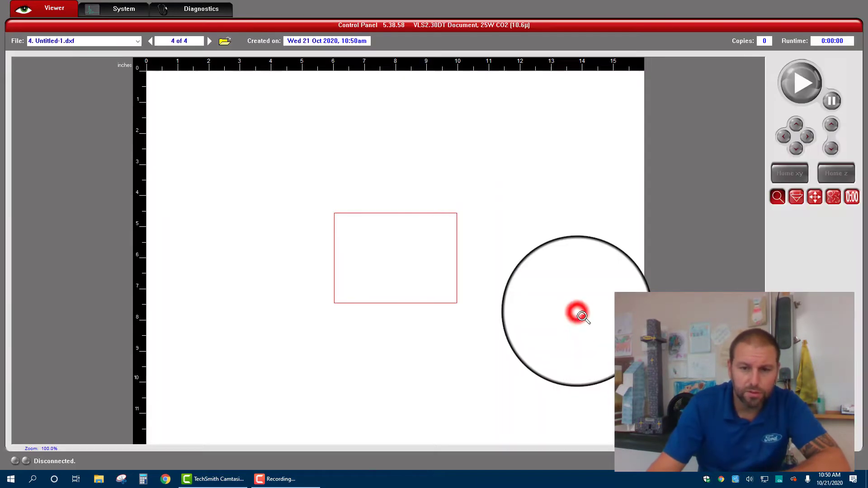
left_click_drag(234, 202, 332, 274)
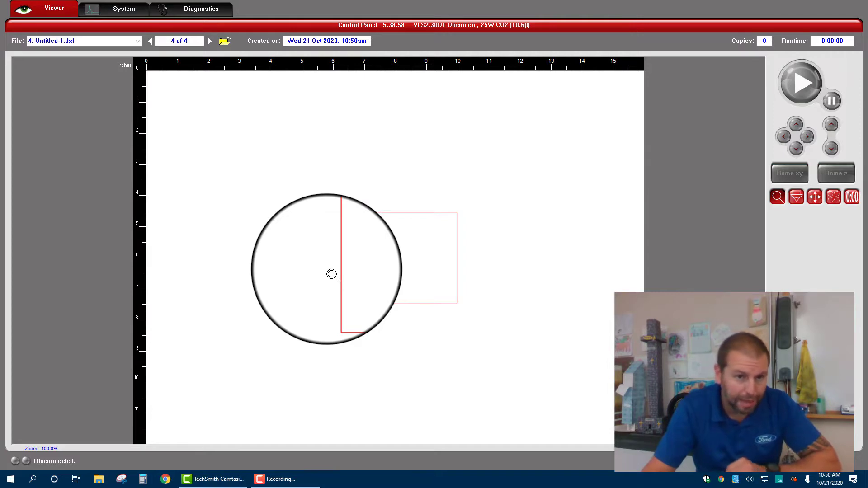
left_click_drag(332, 274, 800, 86)
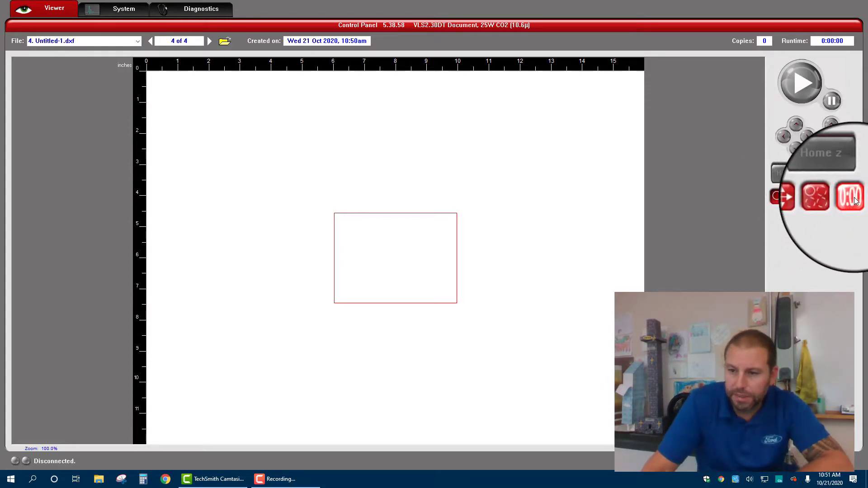
Zoom in and out on the layout and read the coordinates of several table points
left_click(777, 197)
left_click(394, 222)
left_click(394, 222)
right_click(394, 223)
right_click(394, 222)
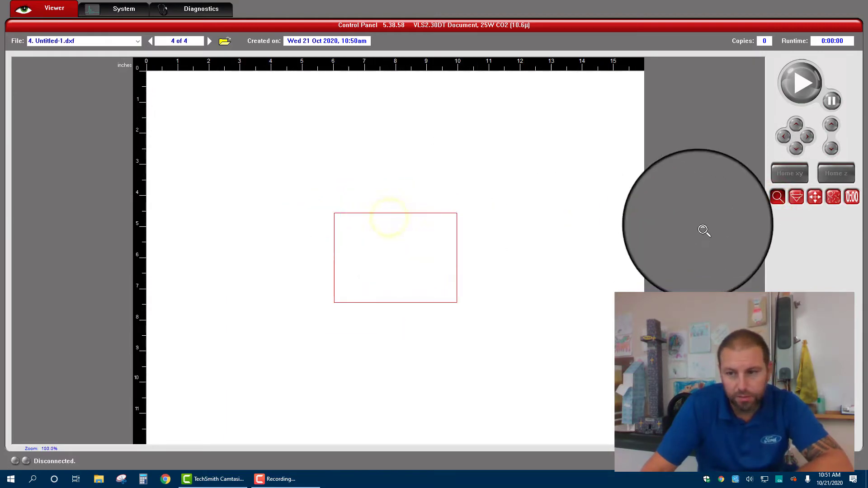
left_click(796, 196)
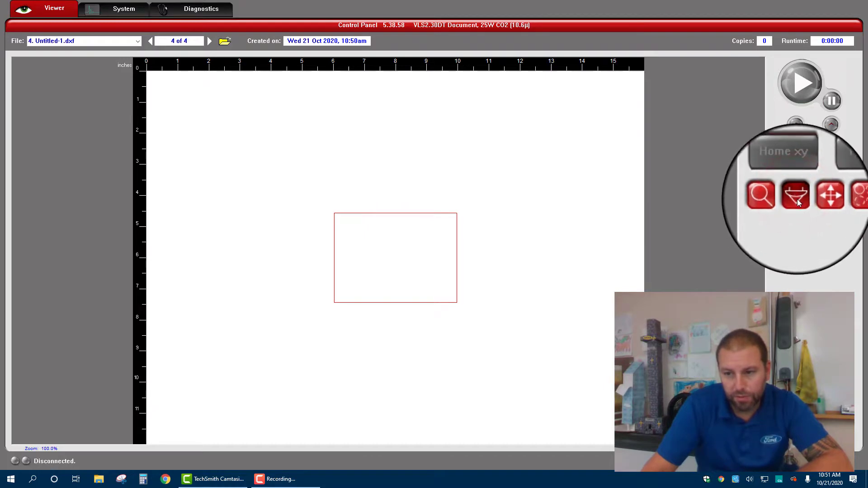
left_click(302, 261)
left_click(441, 170)
left_click(412, 243)
left_click(303, 275)
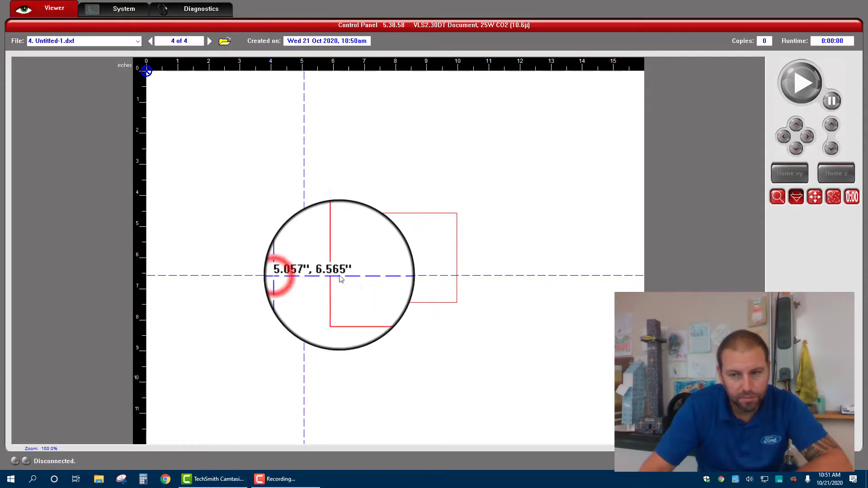
Move the rectangle to the top-left corner, entering an X position of .125
left_click(813, 195)
mouse_move(342, 218)
left_mouse_down()
mouse_move(229, 120)
mouse_move(161, 82)
left_mouse_up()
mouse_move(222, 131)
left_mouse_down()
mouse_move(221, 148)
mouse_move(217, 124)
left_mouse_up()
double_click(808, 220)
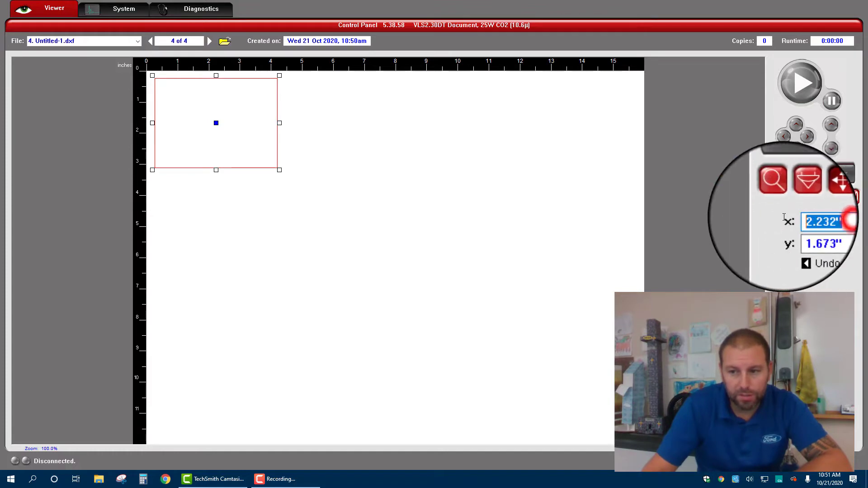
type(".125")
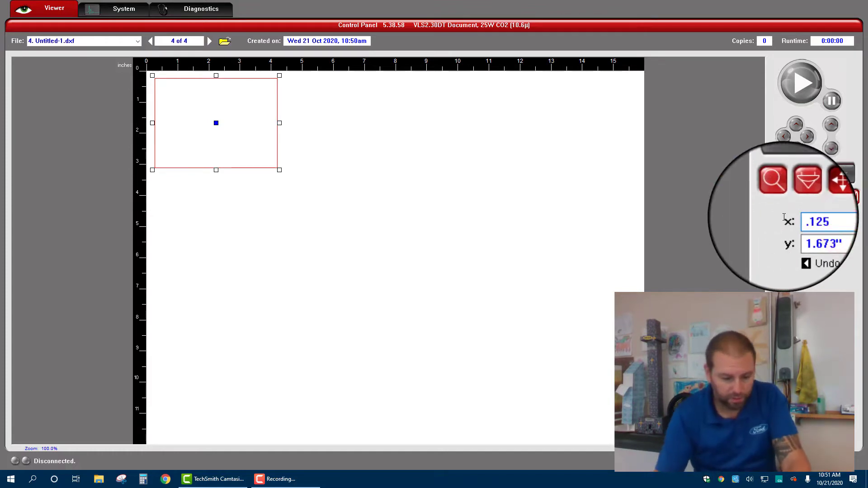
key("Tab")
type(".")
key("Return")
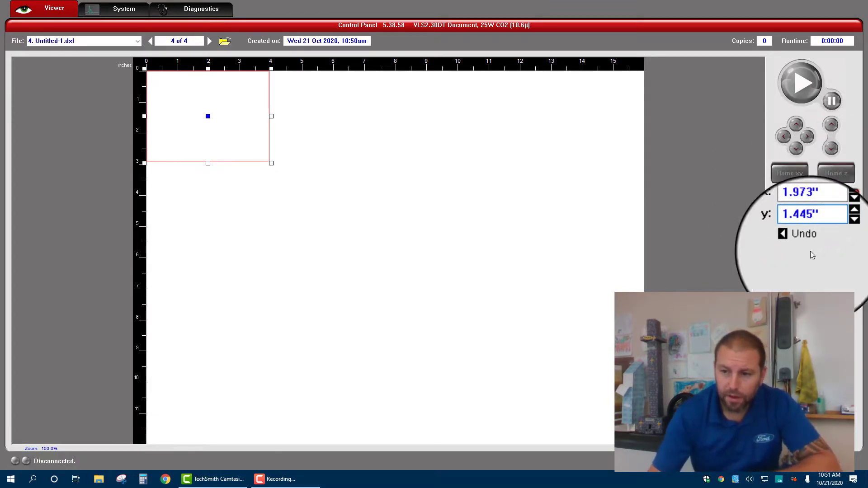
left_click(207, 116)
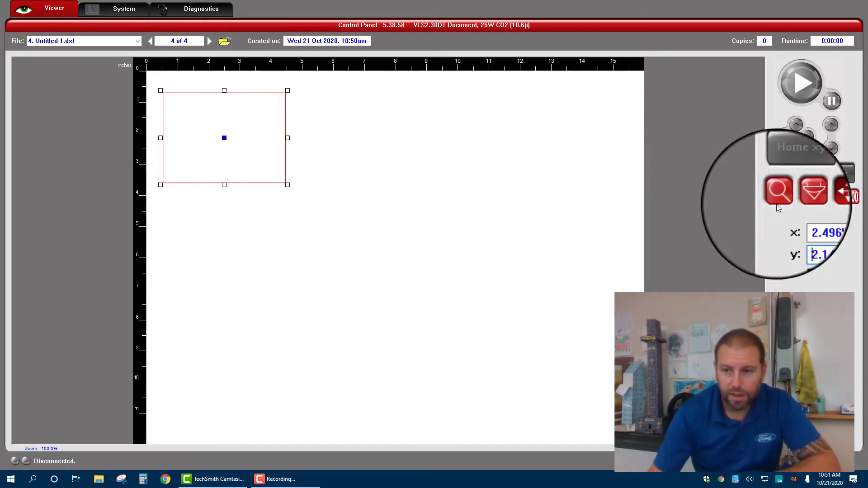
Duplicate the rectangle into a 2×2 array with X and Y quantity 2
left_click(836, 199)
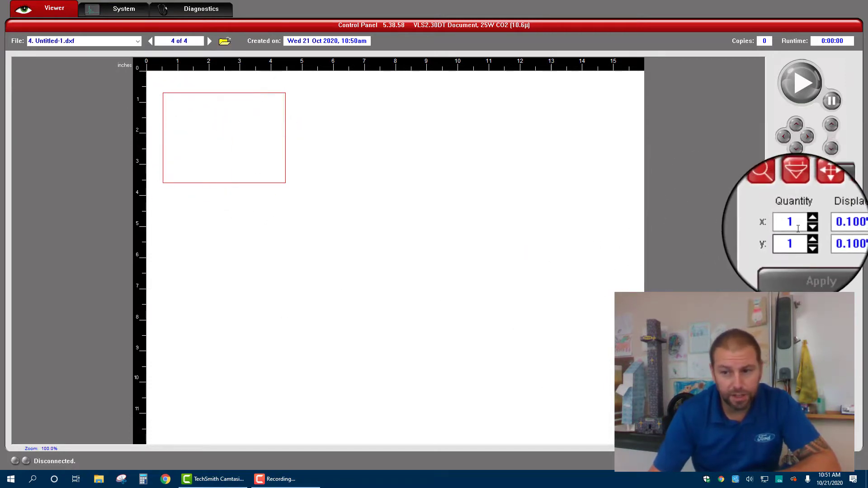
left_click(808, 224)
left_click(807, 246)
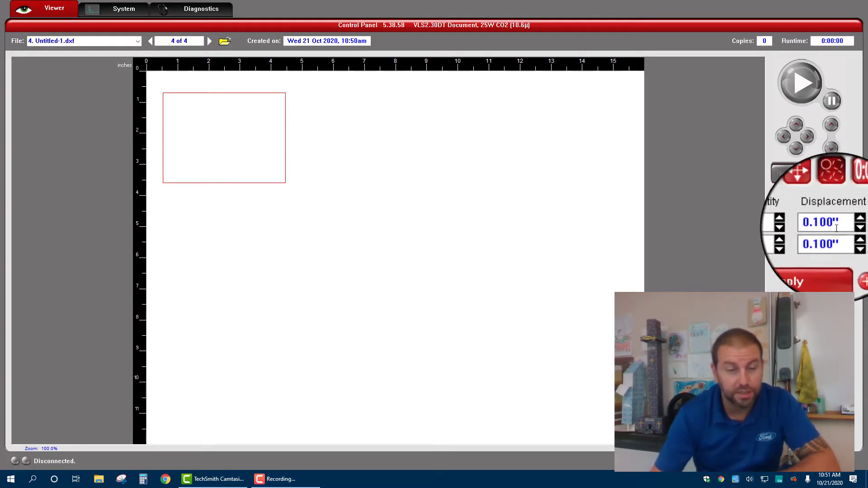
left_click(824, 258)
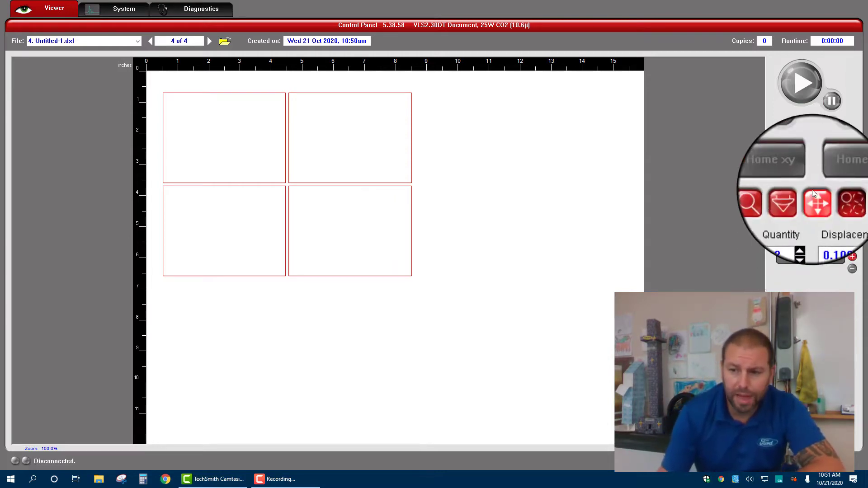
Calculate the estimated job time, which comes to 0:00:17
left_click(854, 199)
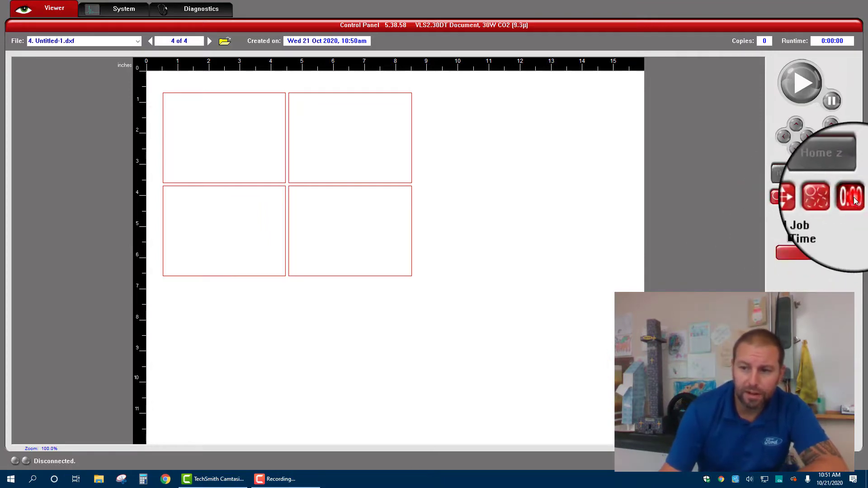
left_click(802, 251)
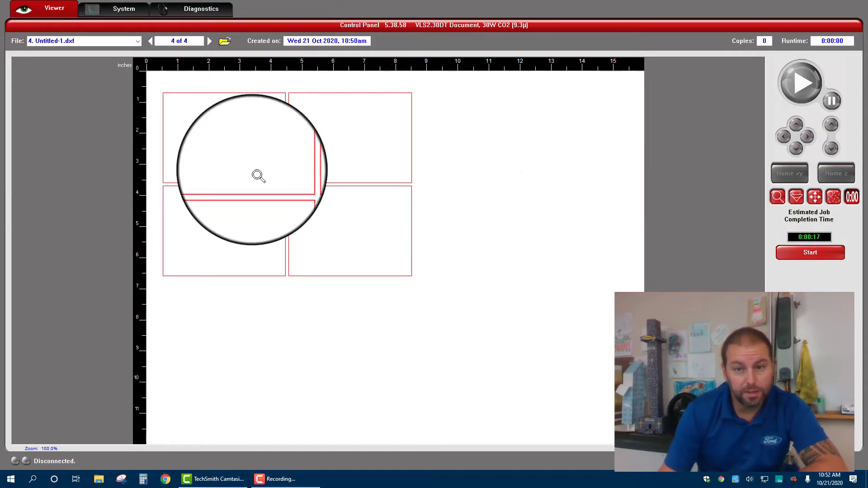
left_click(812, 254)
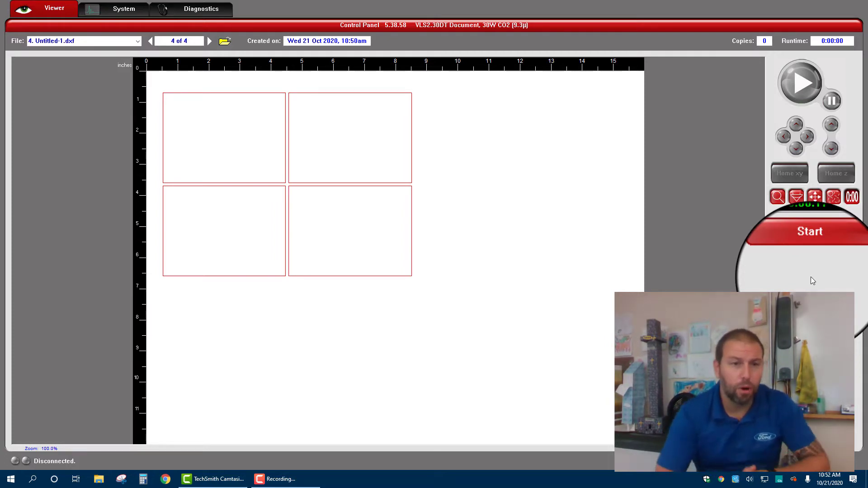
left_click(108, 9)
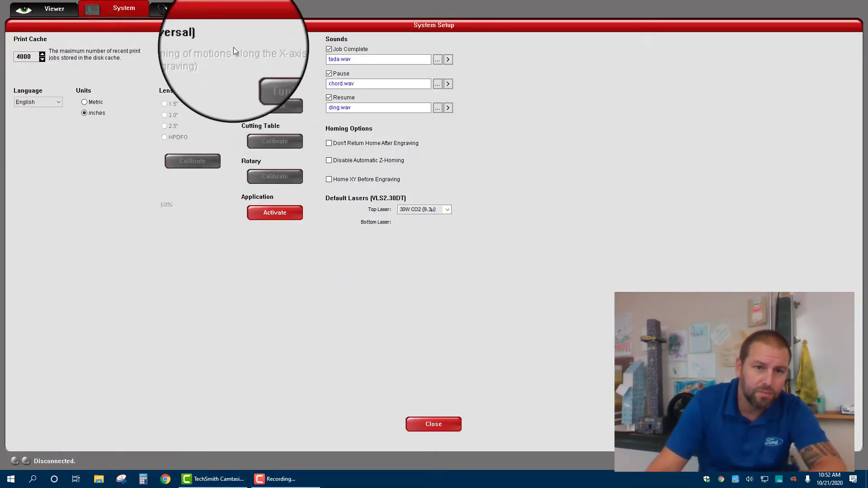
left_click(192, 13)
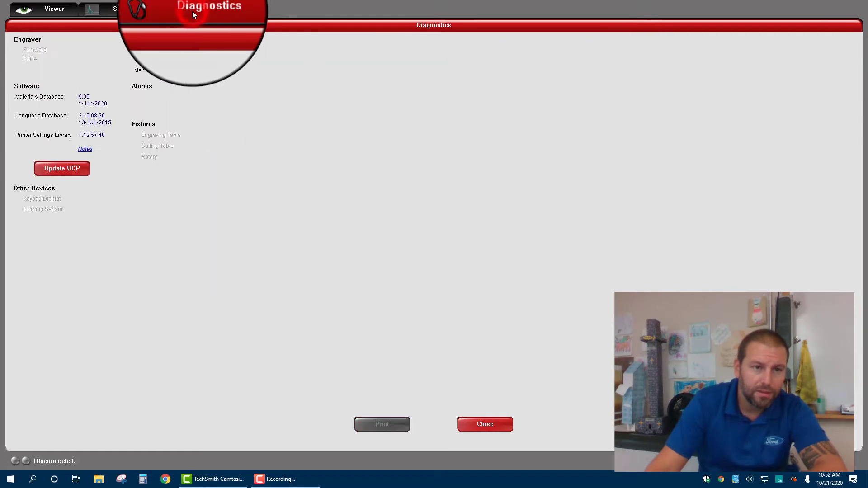
left_click(50, 10)
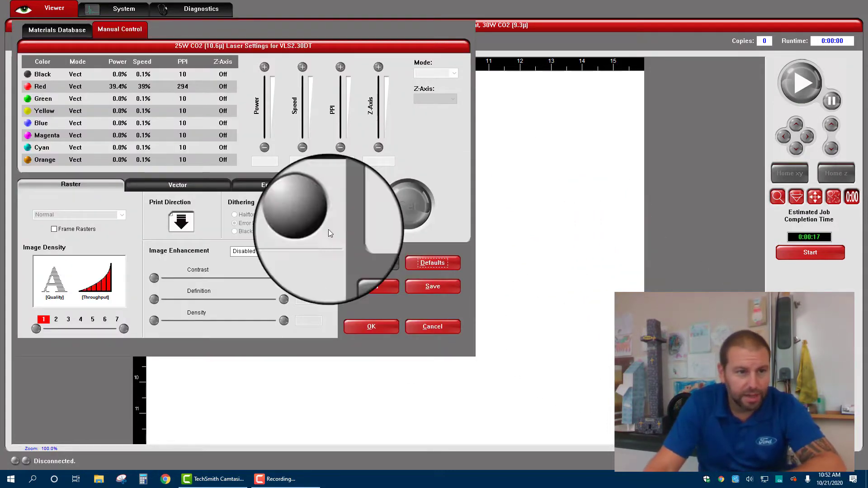
In the Materials Database, expand the Rubber and Natural categories to browse materials
left_click(63, 30)
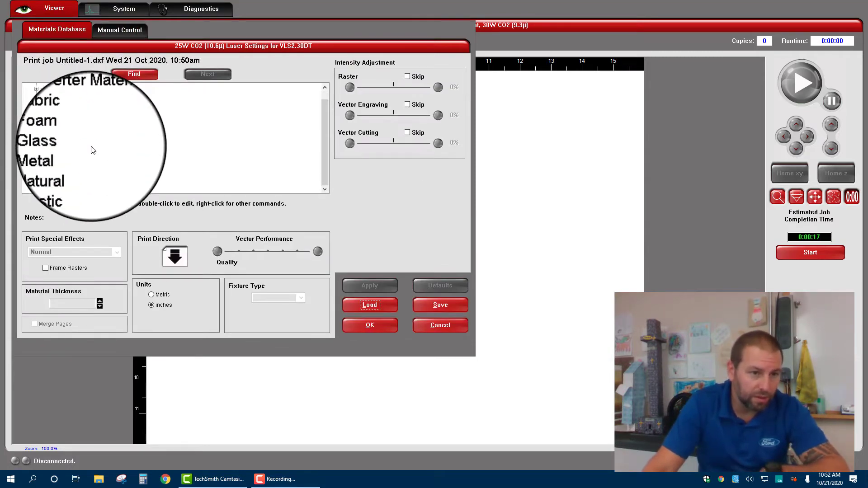
left_click(36, 186)
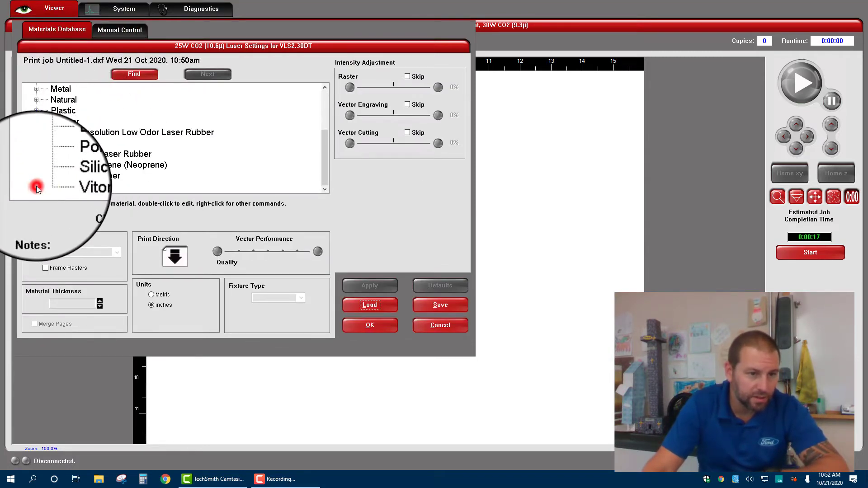
scroll(61, 176, "up", 3)
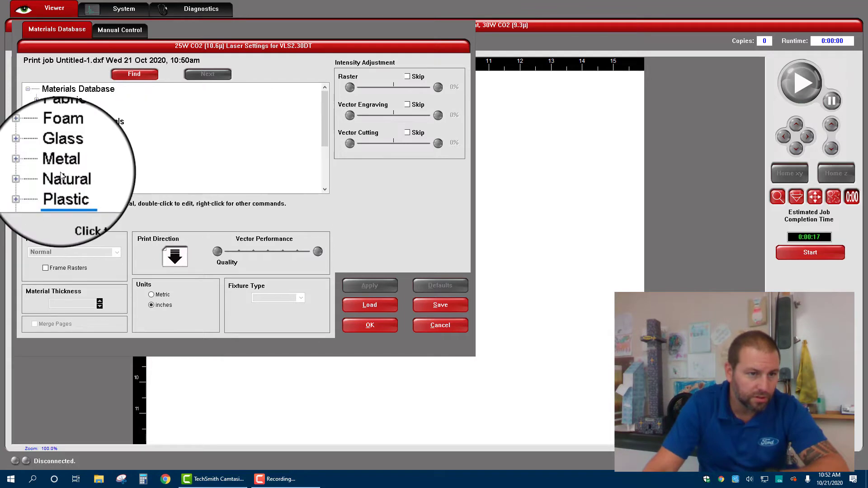
left_click(37, 176)
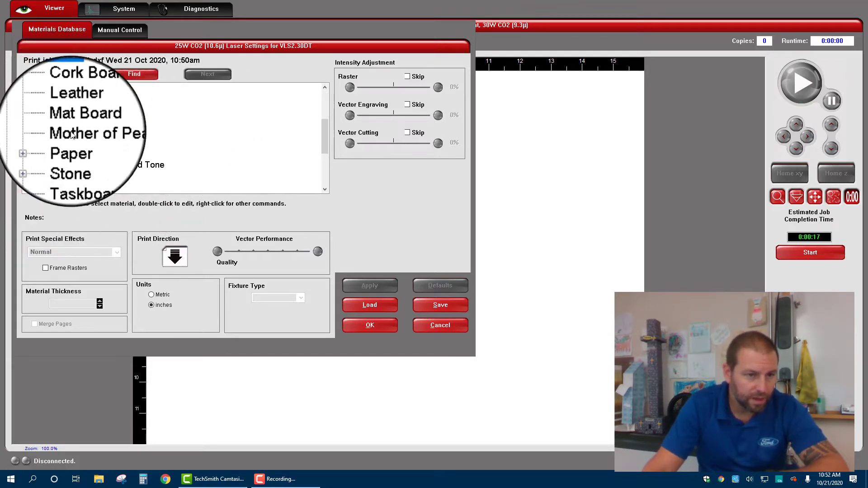
scroll(72, 174, "down", 1)
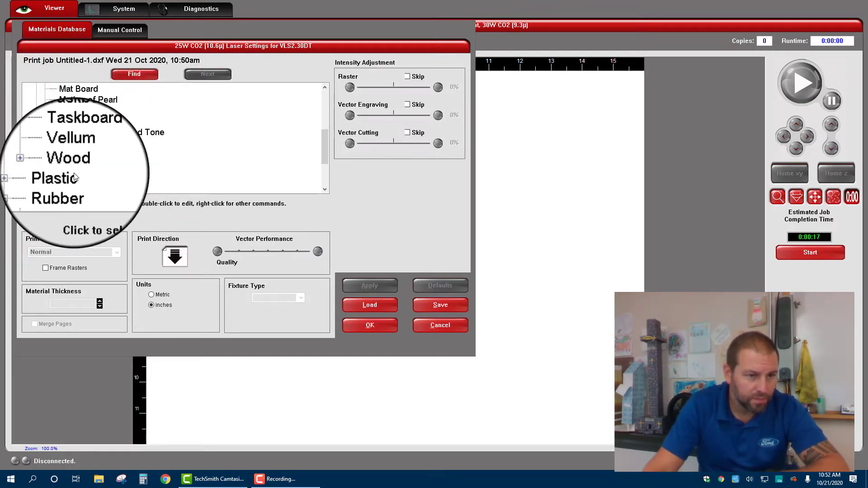
scroll(80, 109, "up", 1)
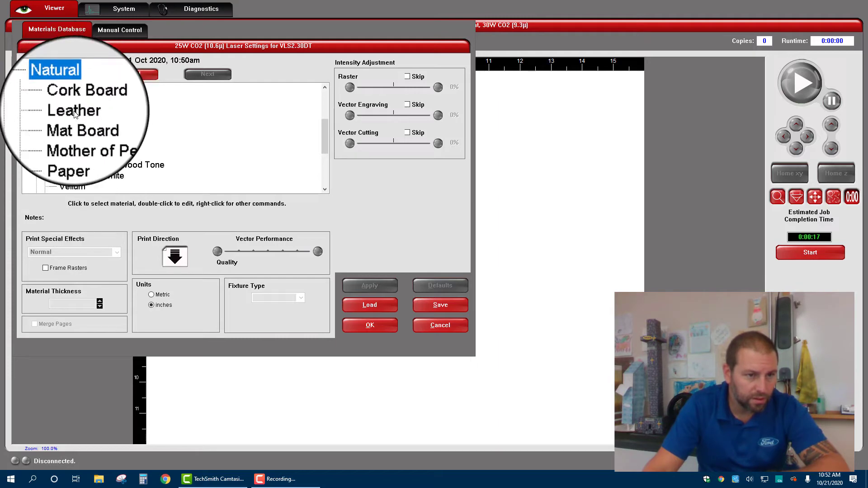
Check Paper and Stone, then select Fabric › Denim (Standard Material 150003)
left_click(45, 143)
left_click(45, 143)
left_click(45, 154)
left_click(45, 154)
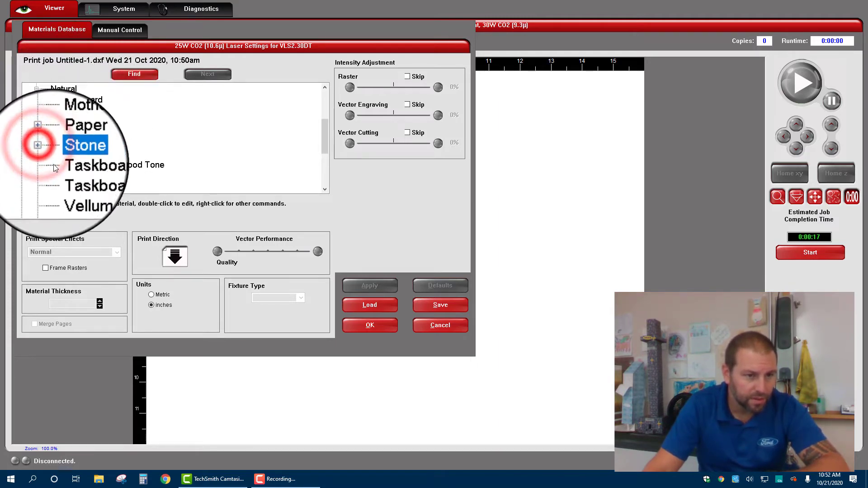
scroll(132, 147, "down", 3)
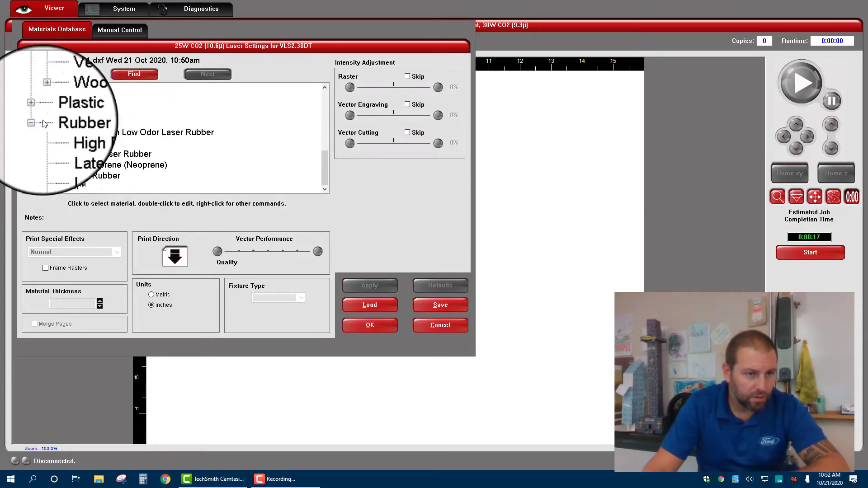
left_click(36, 121)
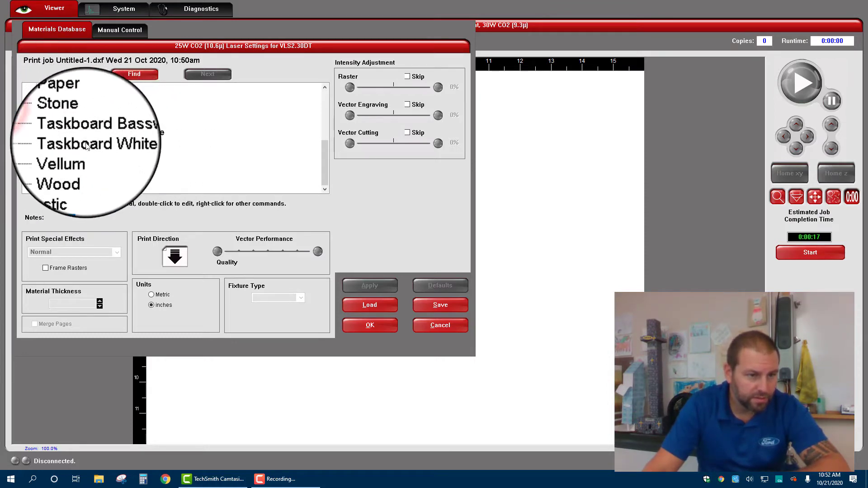
scroll(89, 135, "up", 5)
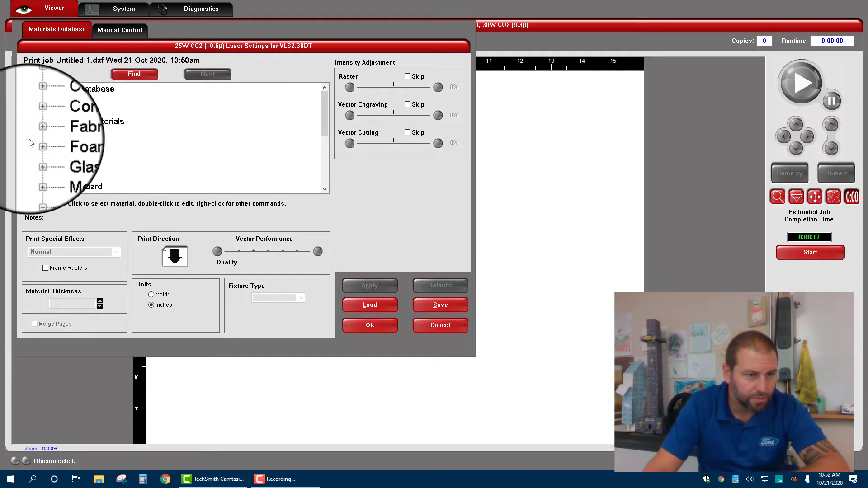
left_click(37, 132)
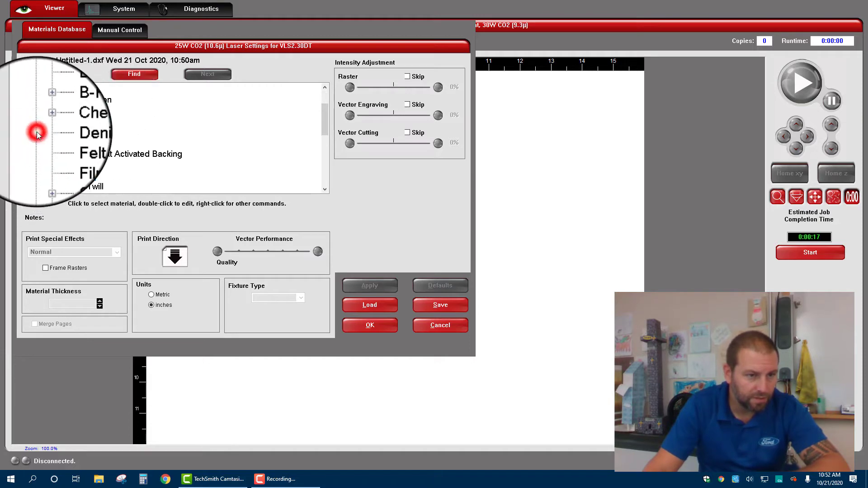
left_click(72, 132)
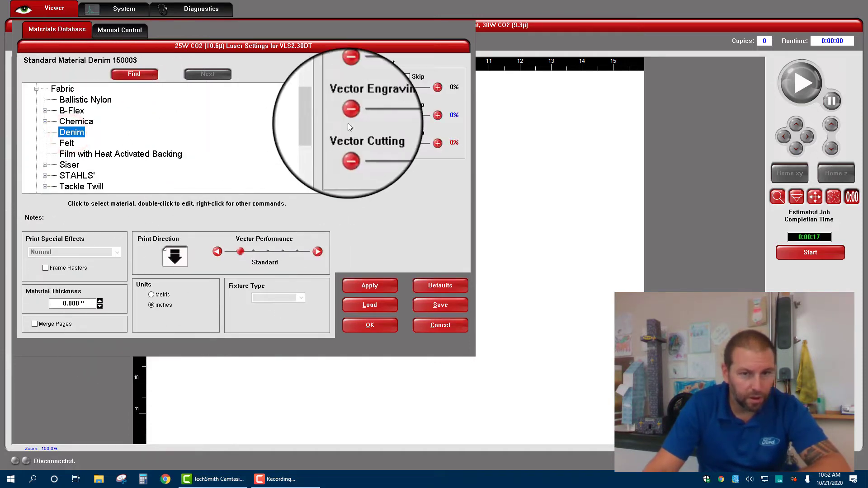
Raise the Denim material thickness to 0.025" and apply it to the job
left_click(100, 299)
left_click(99, 299)
left_click(99, 299)
left_click(99, 300)
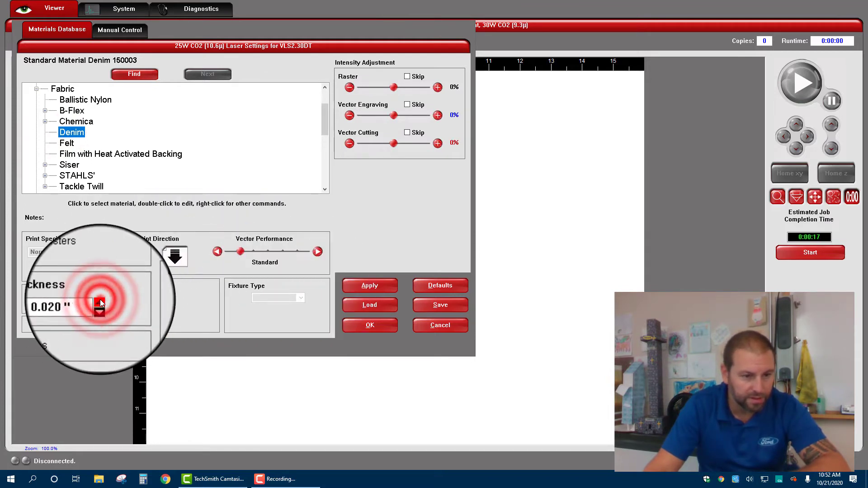
left_click(367, 287)
left_click(361, 323)
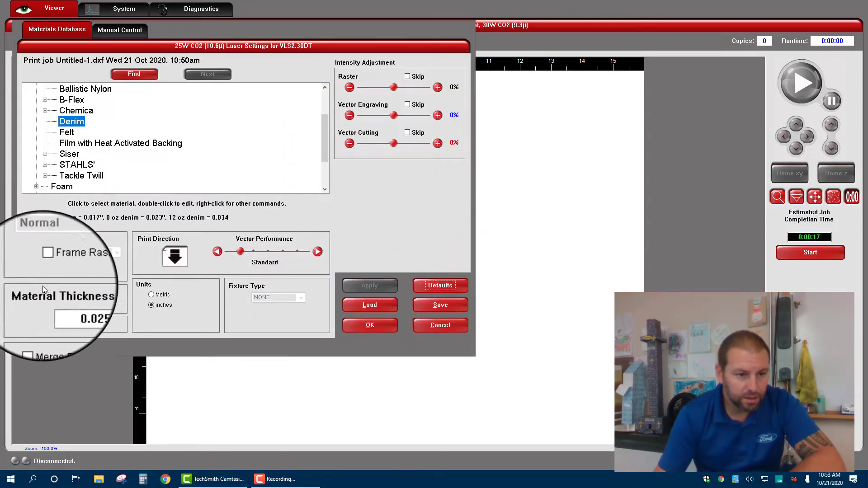
Adjust the Denim thickness up and down, overshooting to 0.080" and accepting the warning
left_click(99, 302)
left_click(99, 302)
left_click(100, 302)
left_click(100, 302)
left_click(99, 302)
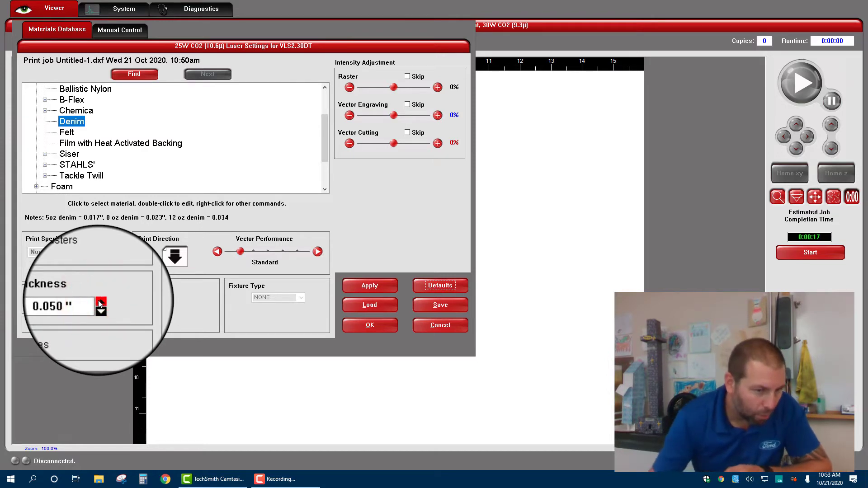
left_click(100, 310)
left_click(100, 310)
left_click(100, 310)
left_click(100, 310)
left_click(99, 310)
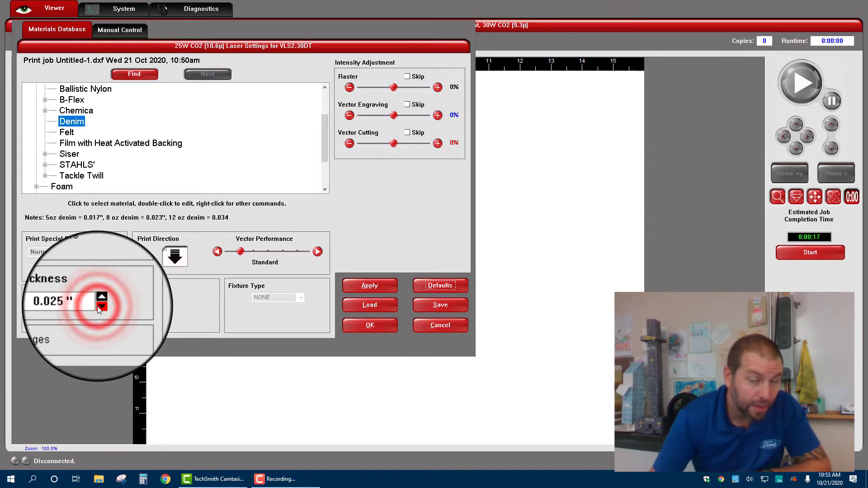
left_click(102, 303)
left_click(102, 303)
left_click(101, 302)
left_click(100, 301)
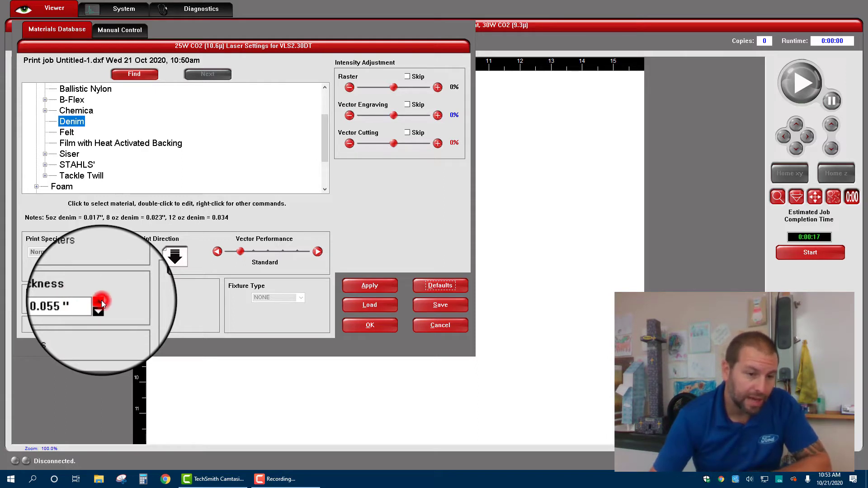
left_click(101, 302)
left_click(100, 302)
left_click(100, 302)
left_click(100, 302)
left_click(100, 302)
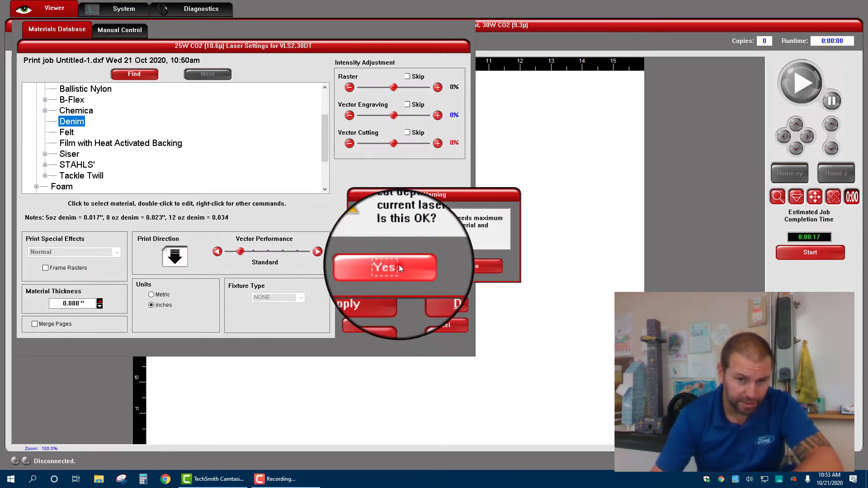
left_click(398, 265)
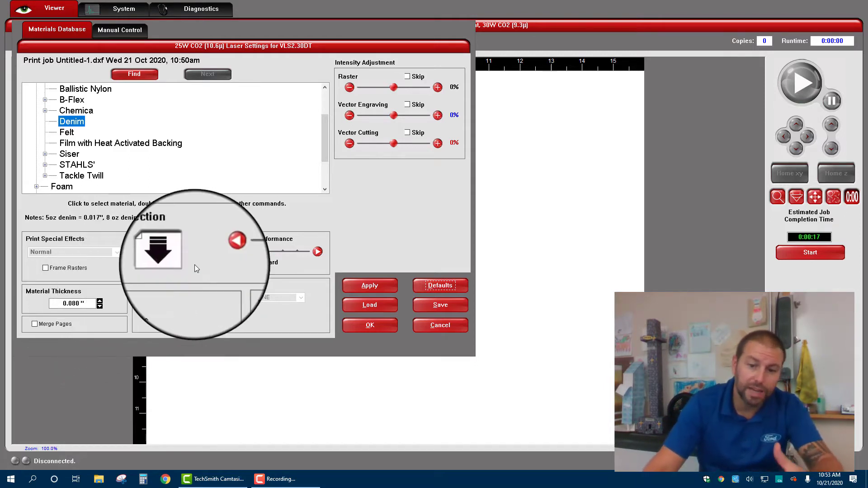
Bring the thickness back to 0.050" and apply the Denim settings to the job
left_click(100, 306)
left_click(100, 306)
left_click(99, 306)
left_click(99, 306)
left_click(99, 307)
left_click(100, 307)
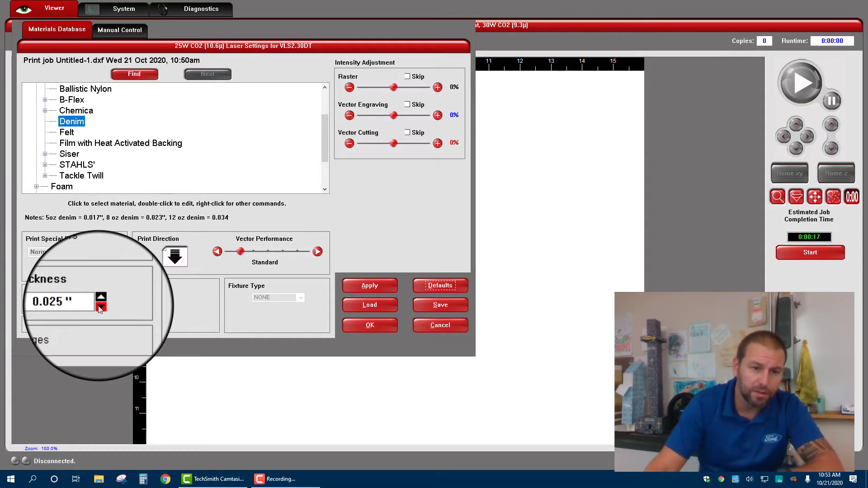
left_click(99, 301)
left_click(99, 301)
left_click(100, 301)
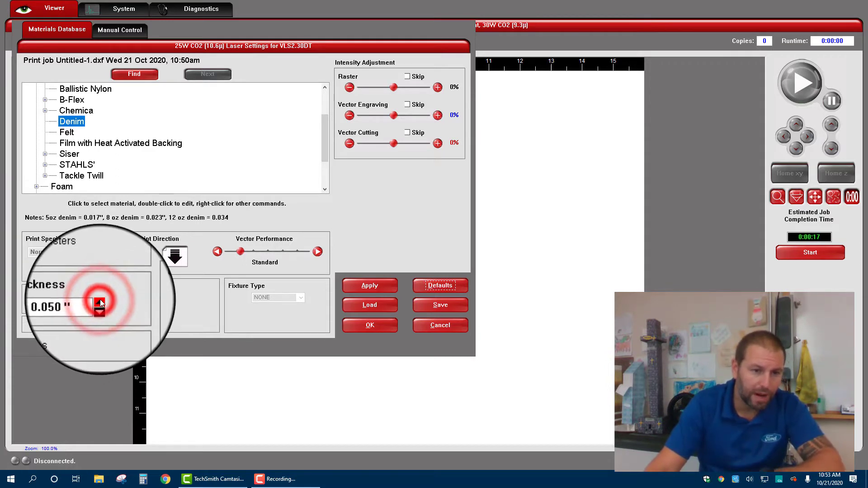
left_click(368, 285)
left_click(370, 325)
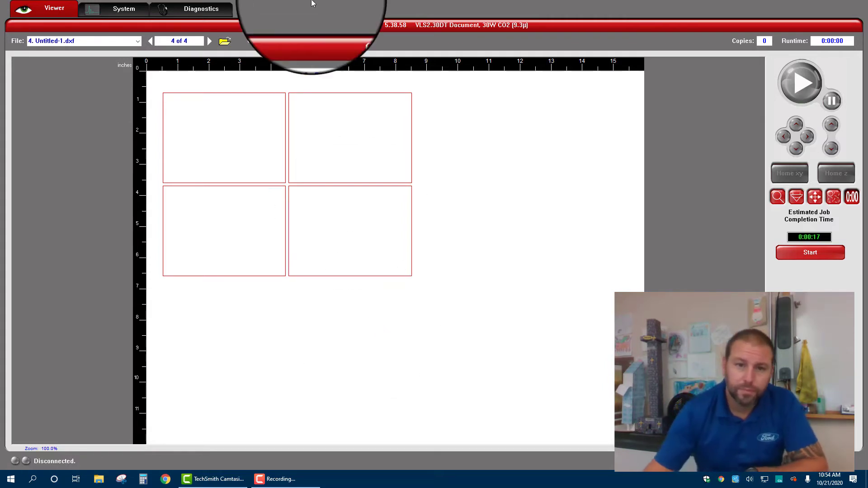
left_click(148, 45)
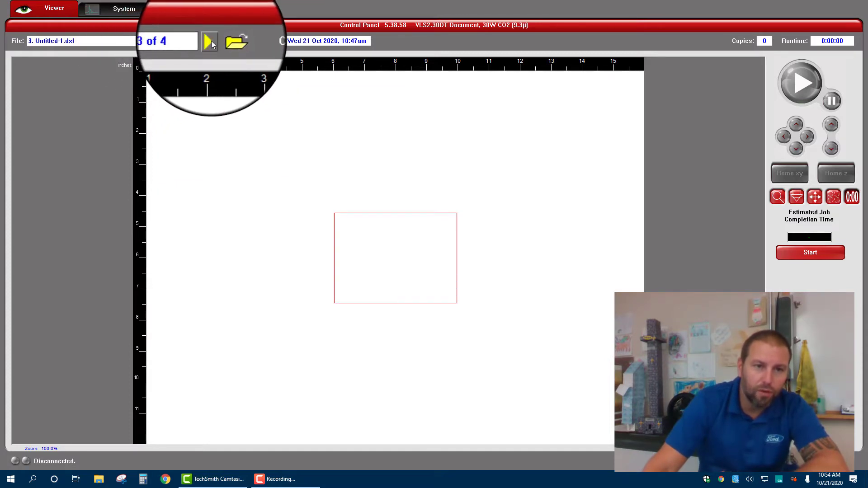
left_click(209, 41)
left_click(150, 42)
left_click(150, 43)
left_click(209, 40)
left_click(210, 41)
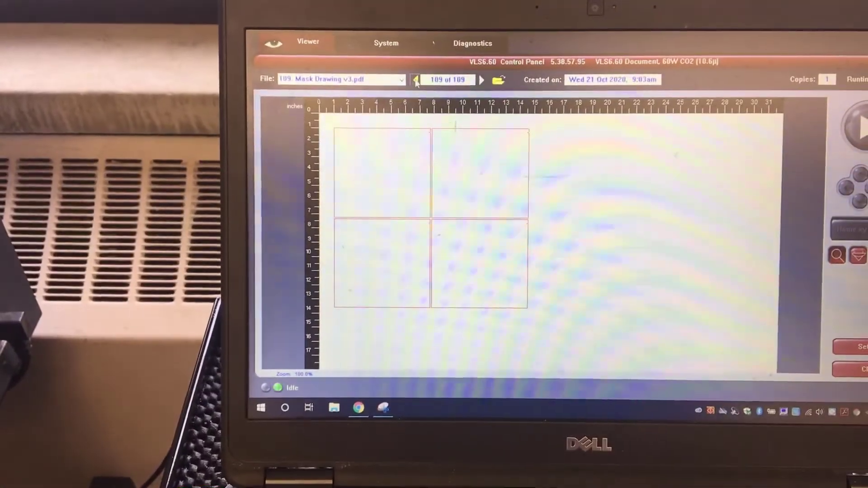
Select job 109 of 109, Mask Drawing v3.pdf, in the Viewer
left_click(418, 79)
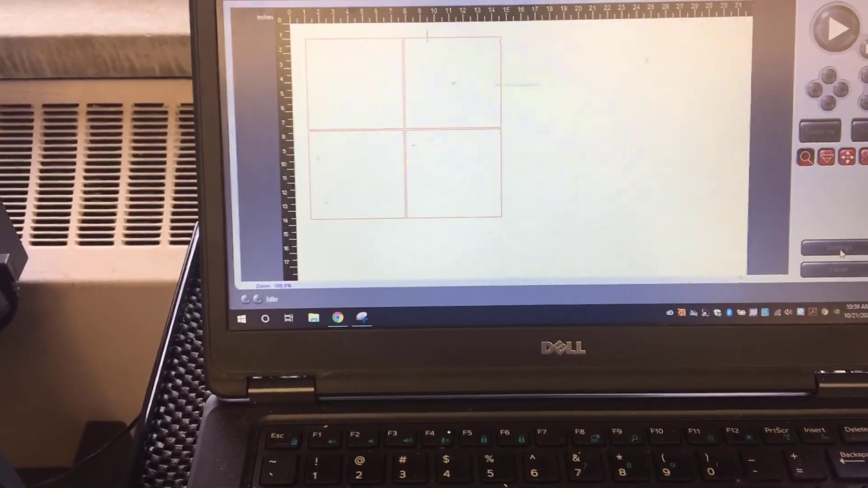
Open the settings for Mask Drawing v3.pdf, showing Fabric › Denim at 0.050" thickness
left_click(840, 249)
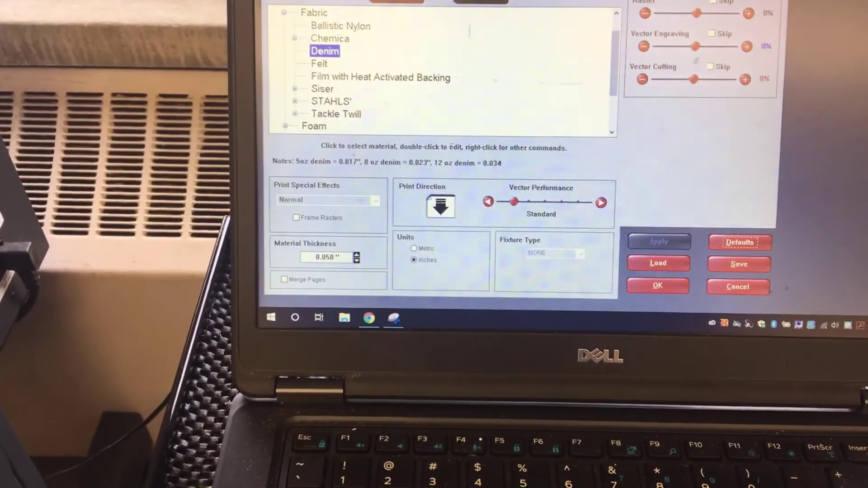